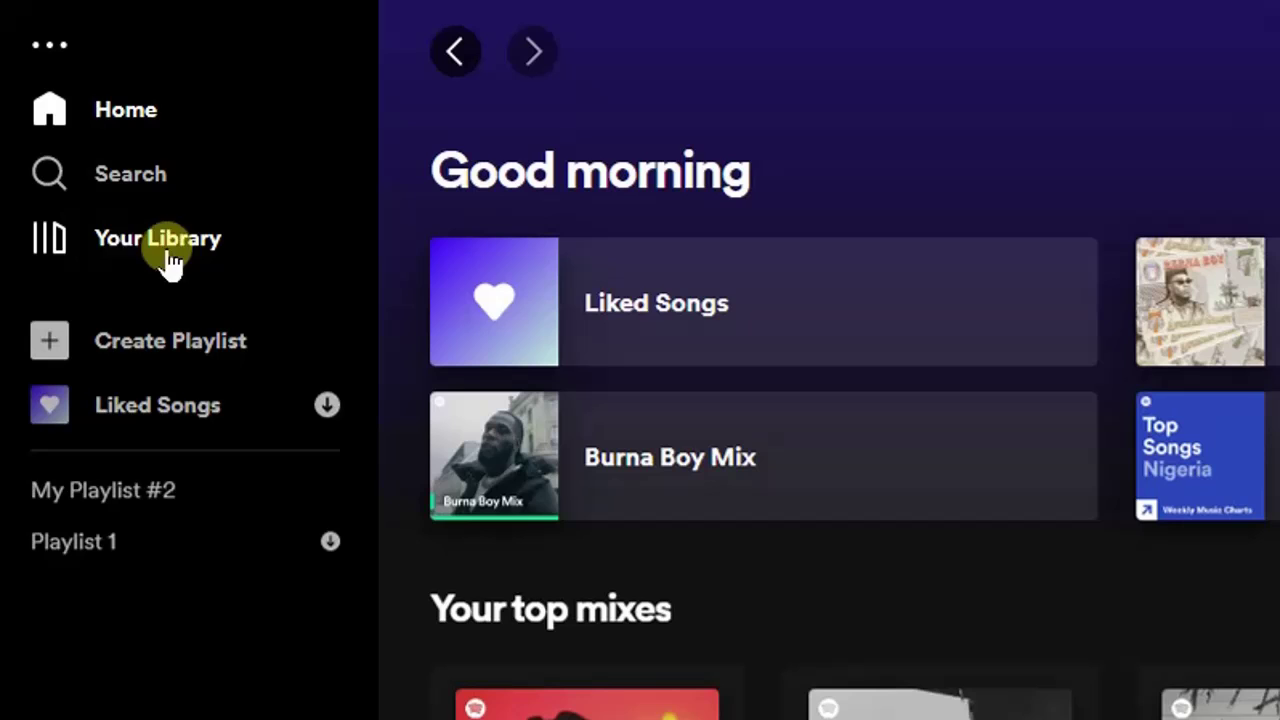
# Delete the empty playlist My Playlist #2 from the library.
pyautogui.click(108, 258)
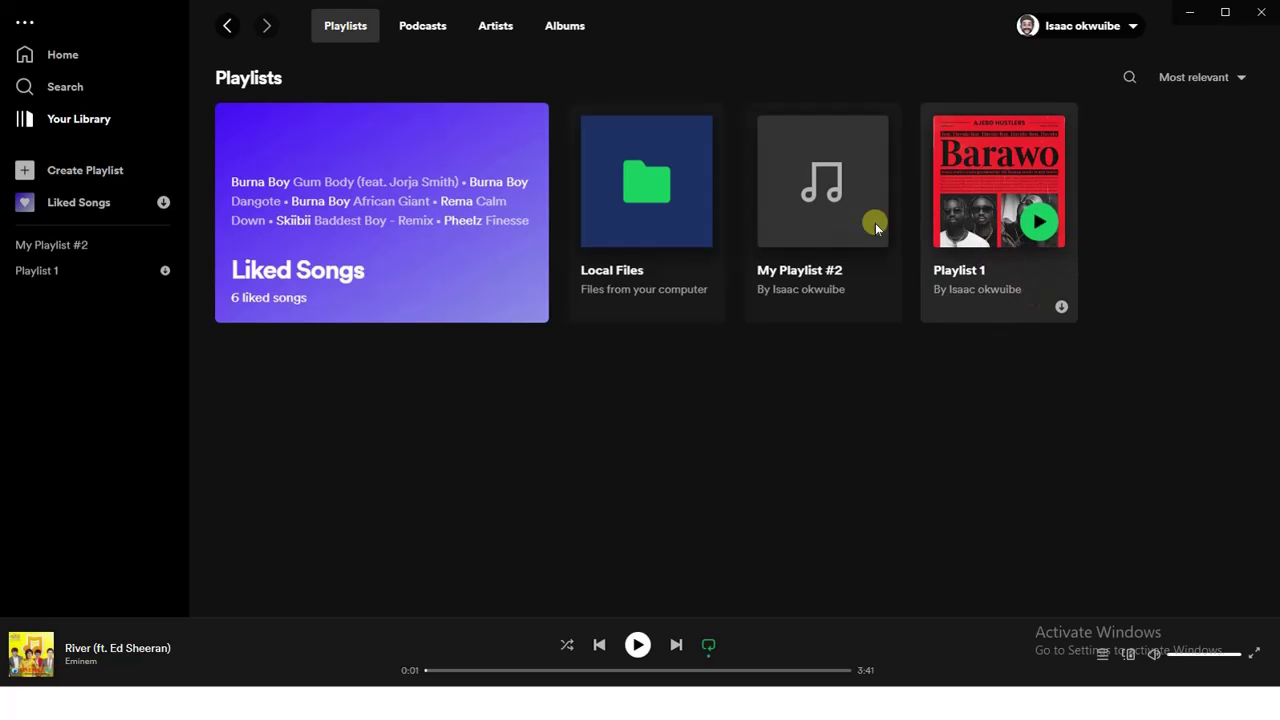
pyautogui.rightClick(791, 218)
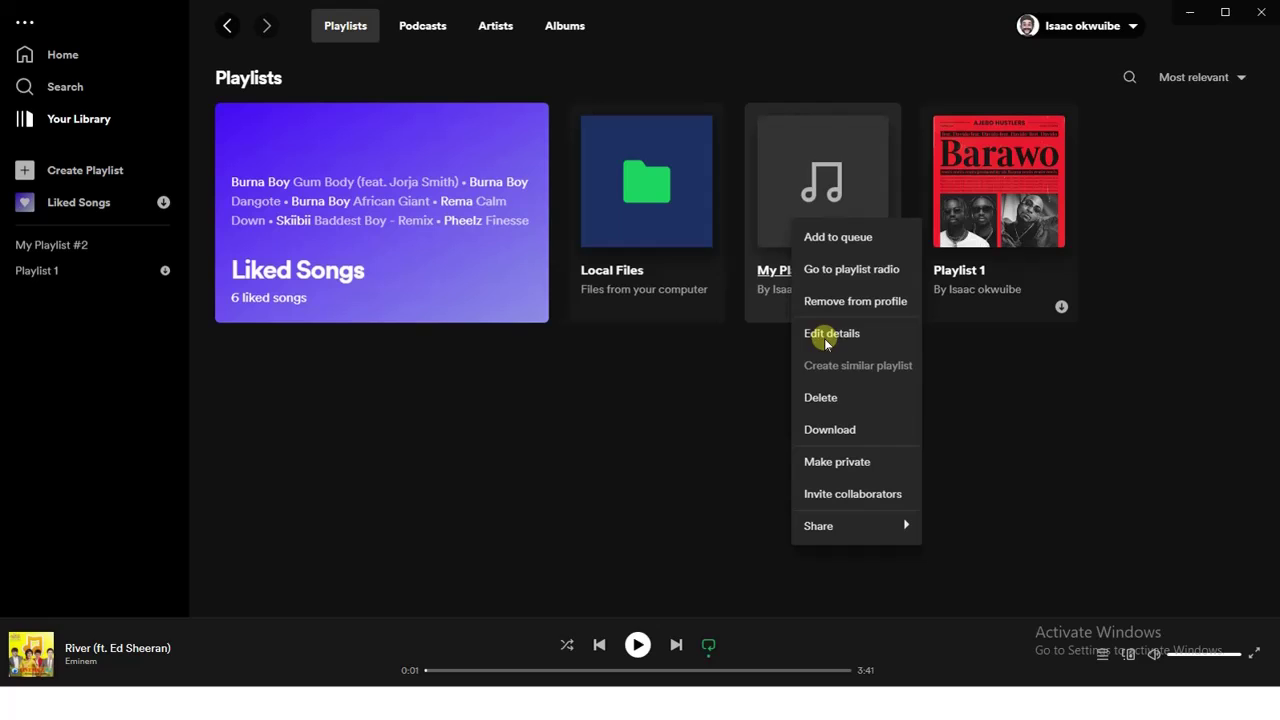
pyautogui.click(833, 398)
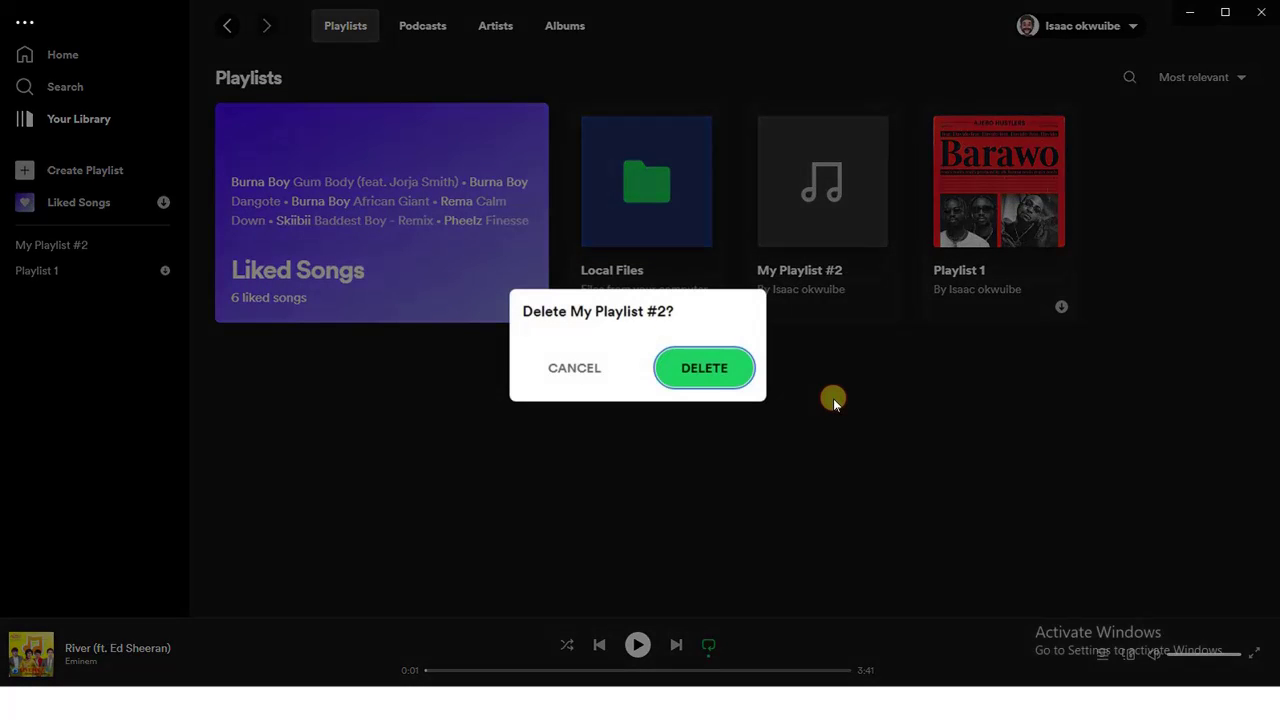
pyautogui.click(712, 370)
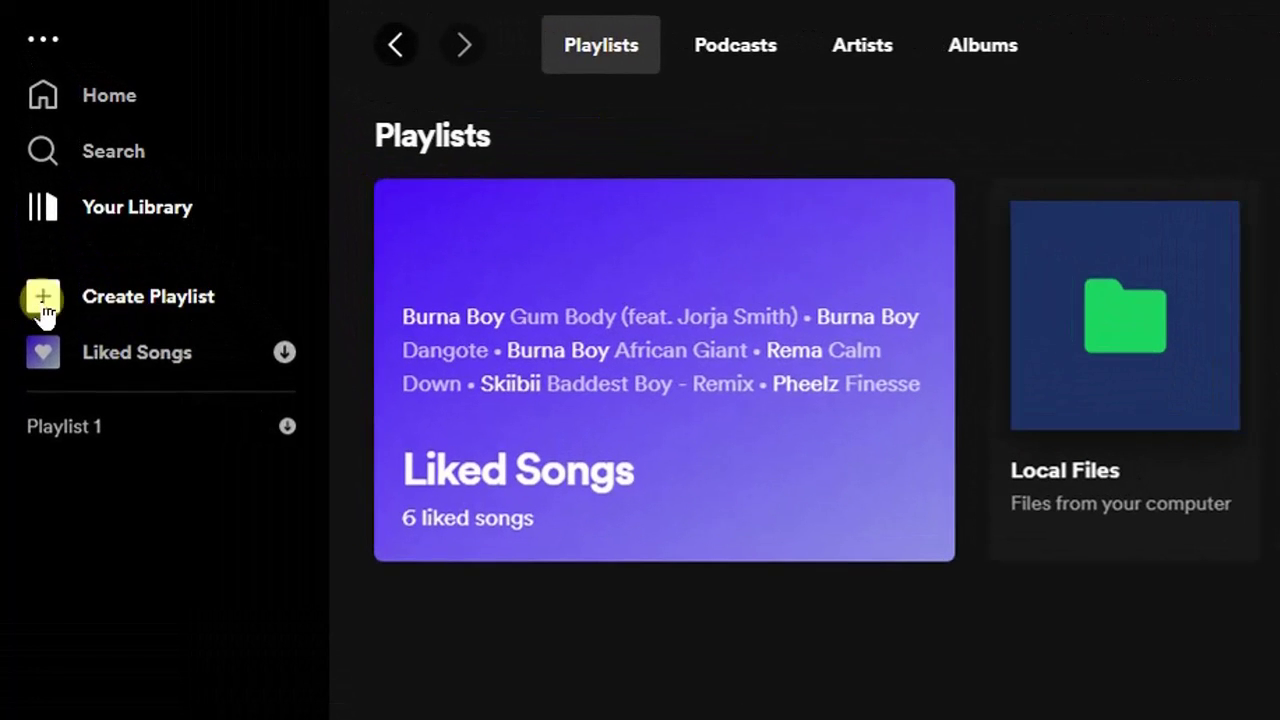
# Create a new playlist and rename it Playlist 2.
pyautogui.click(40, 219)
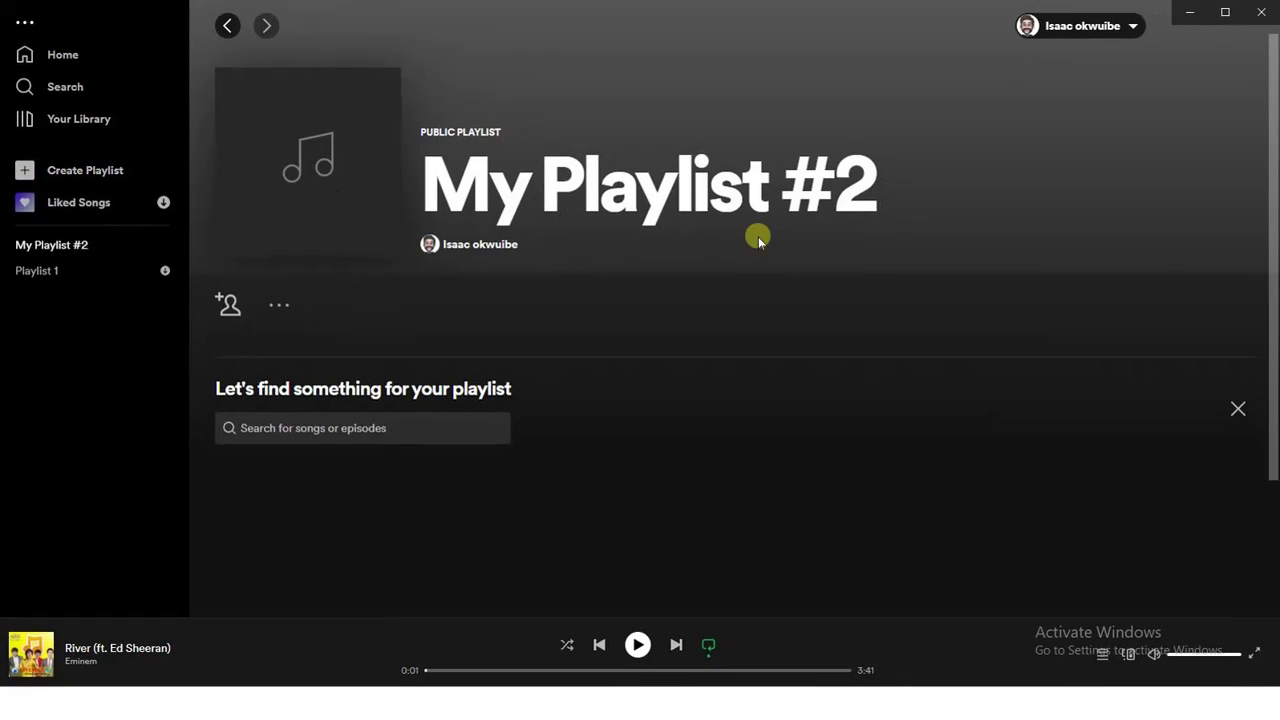
pyautogui.click(555, 183)
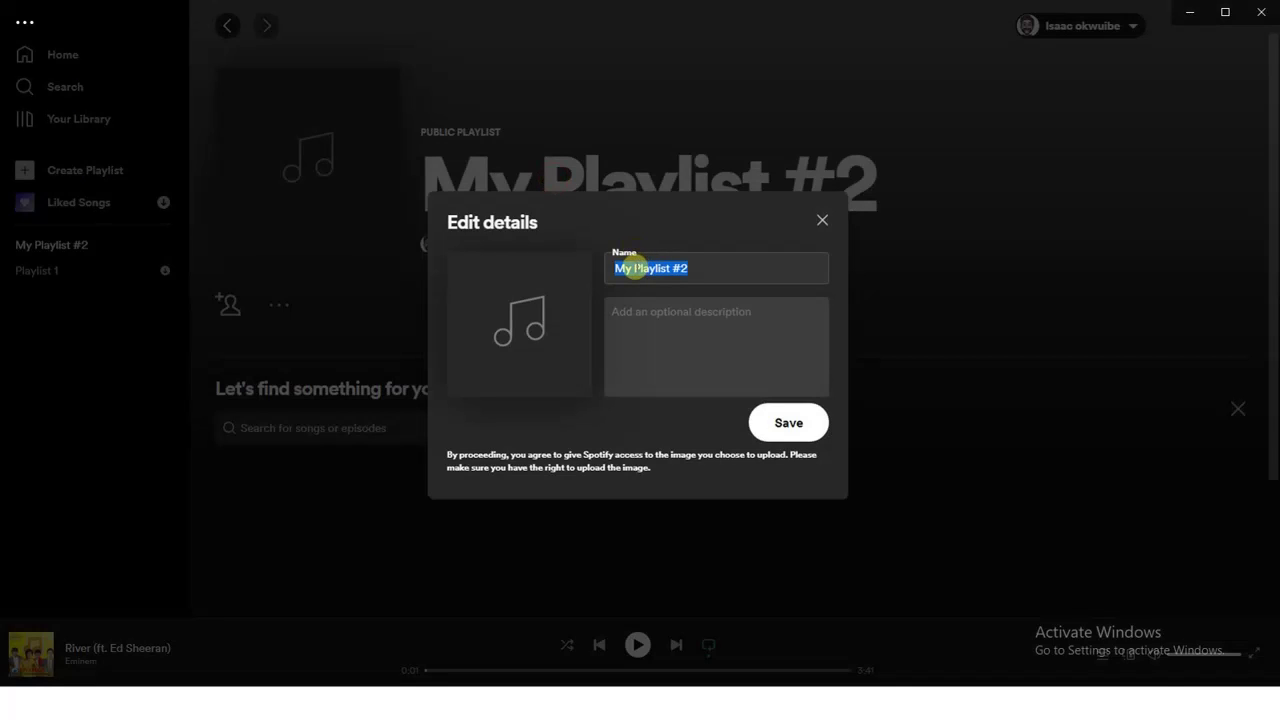
pyautogui.click(633, 268)
pyautogui.press('BackSpace')
pyautogui.press('BackSpace')
pyautogui.press('BackSpace')
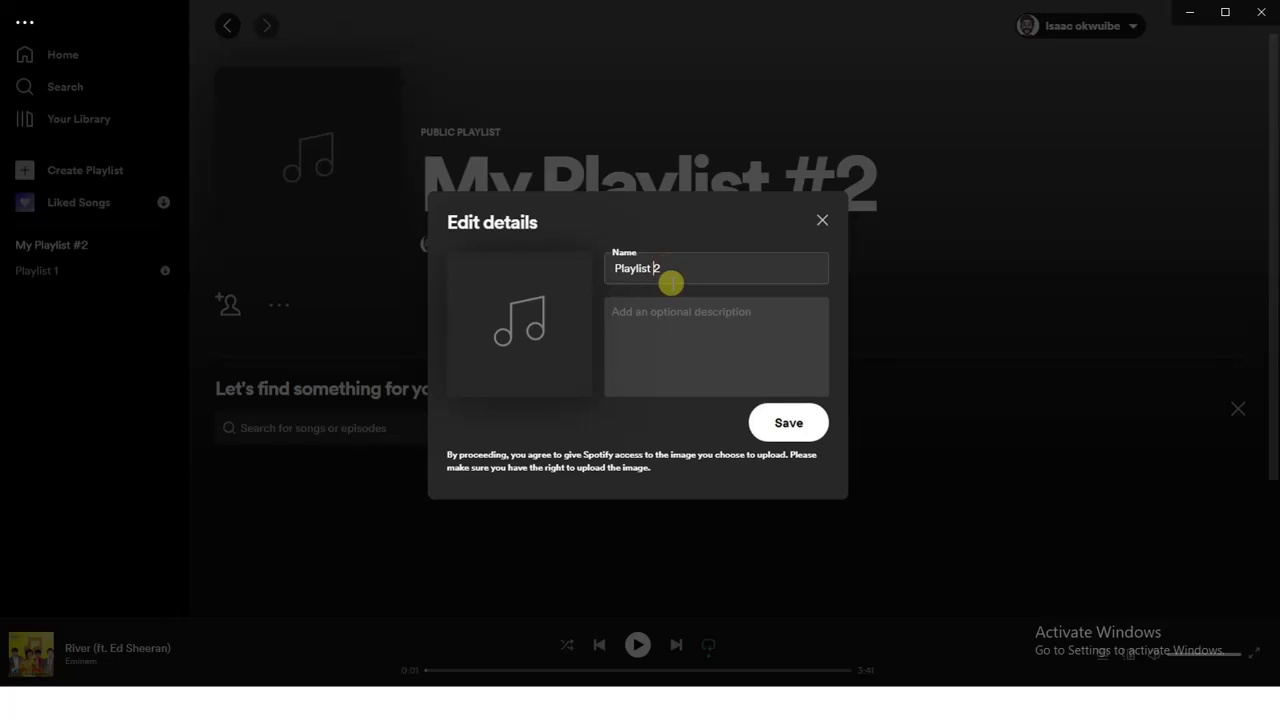
pyautogui.click(790, 432)
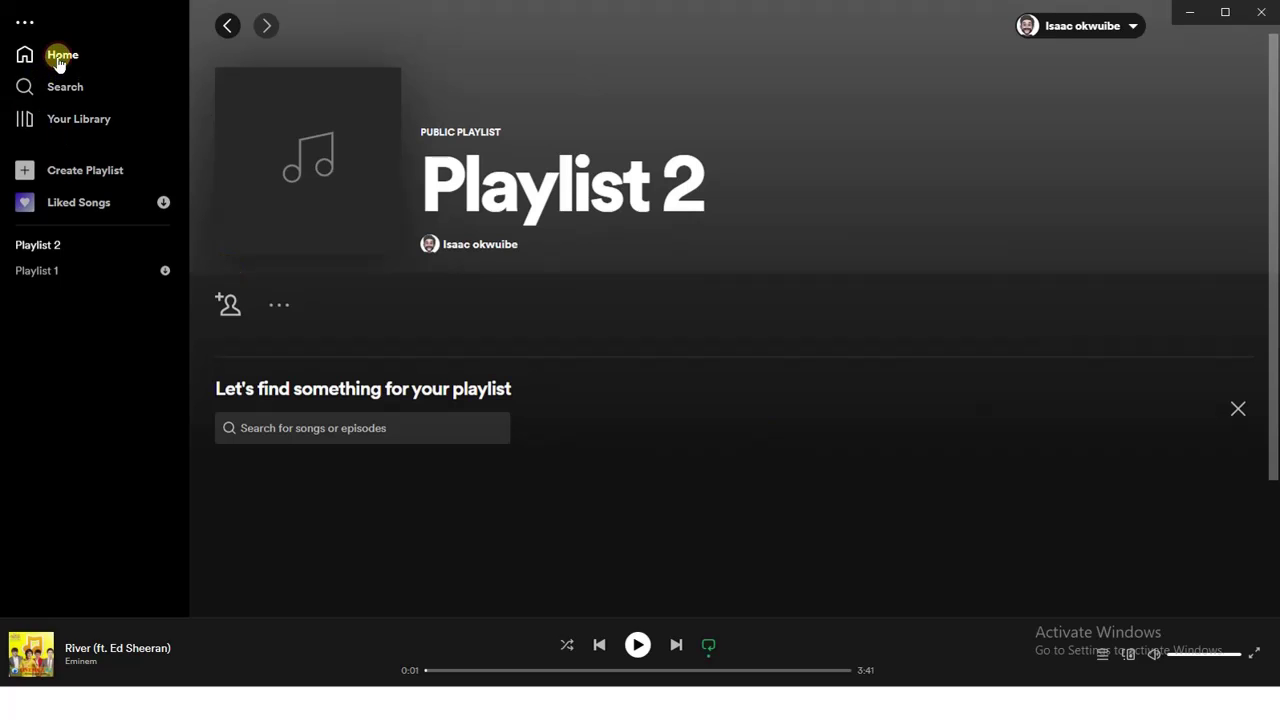
# Open the Davido Mix from the home page and add the song La La (feat. Ckay) to Playlist 2.
pyautogui.click(58, 62)
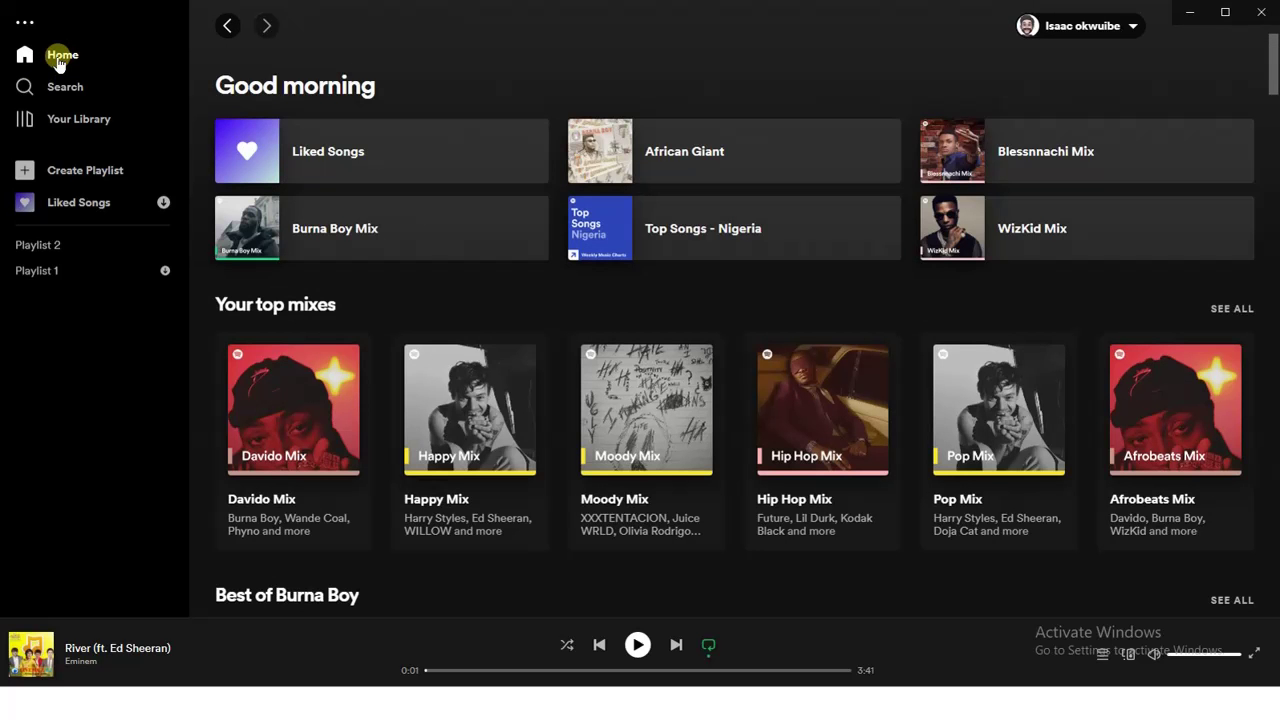
pyautogui.click(278, 432)
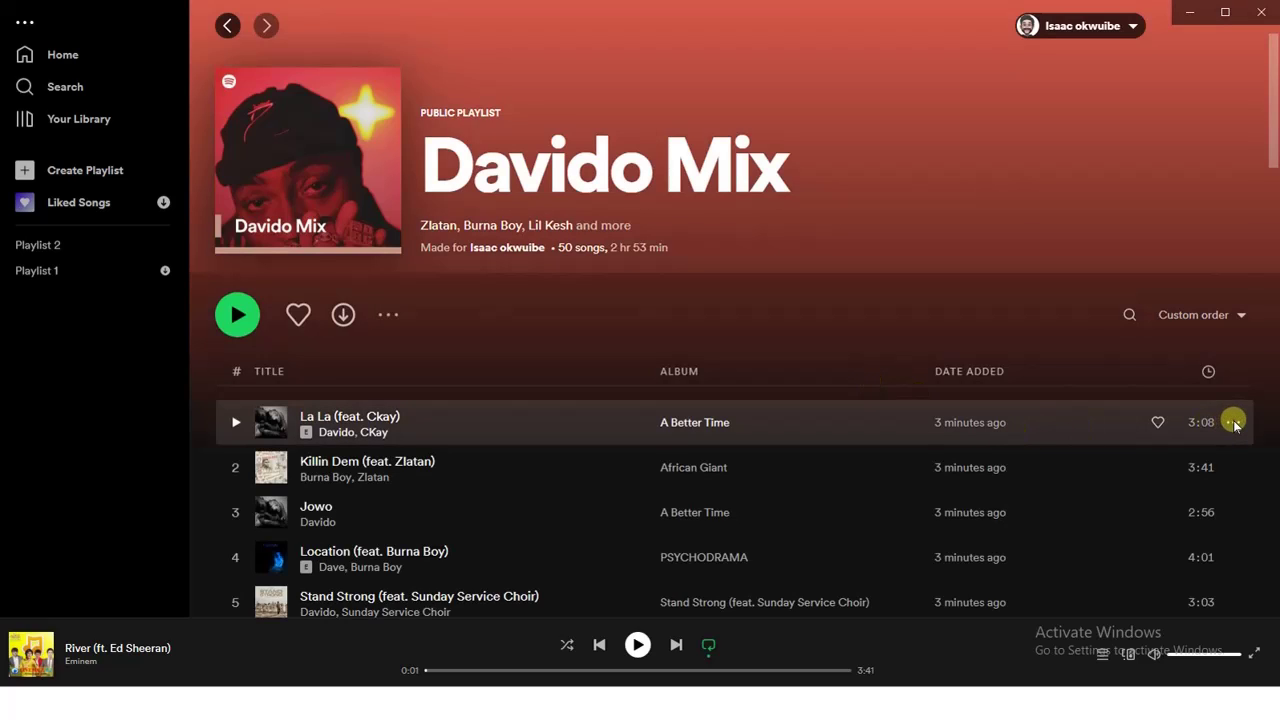
pyautogui.click(1233, 422)
pyautogui.moveTo(1166, 357)
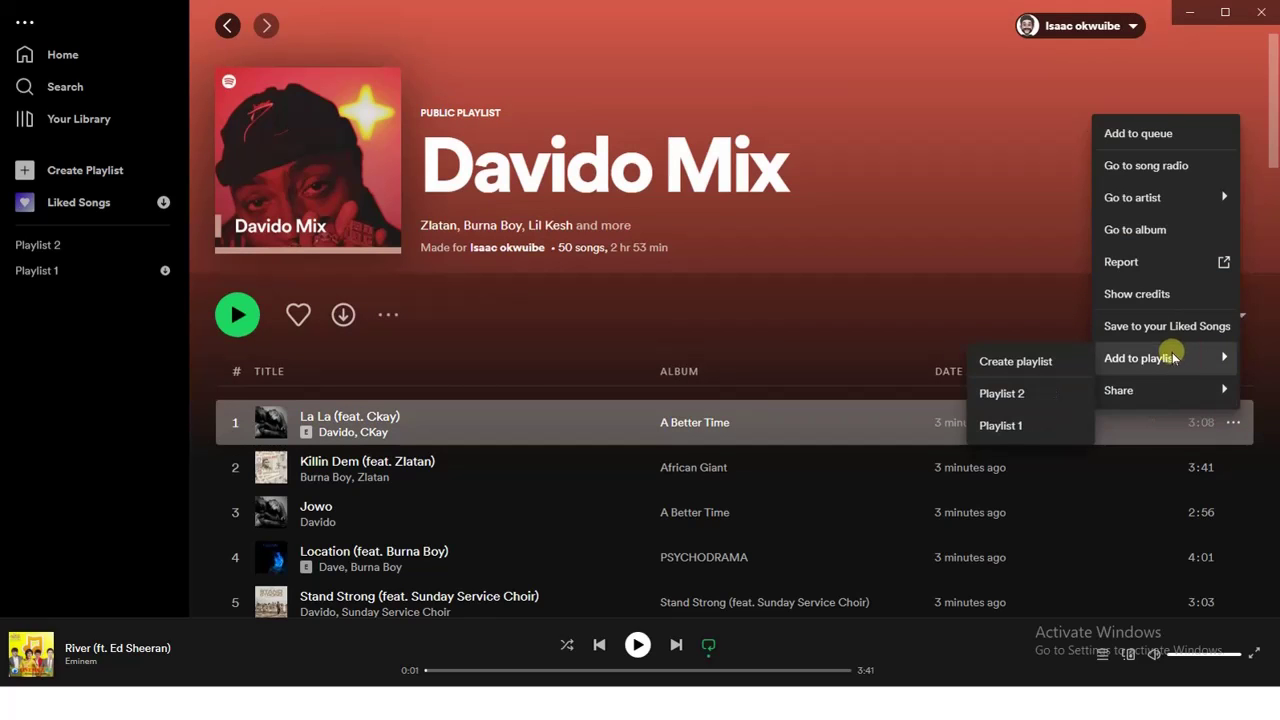
pyautogui.click(1008, 400)
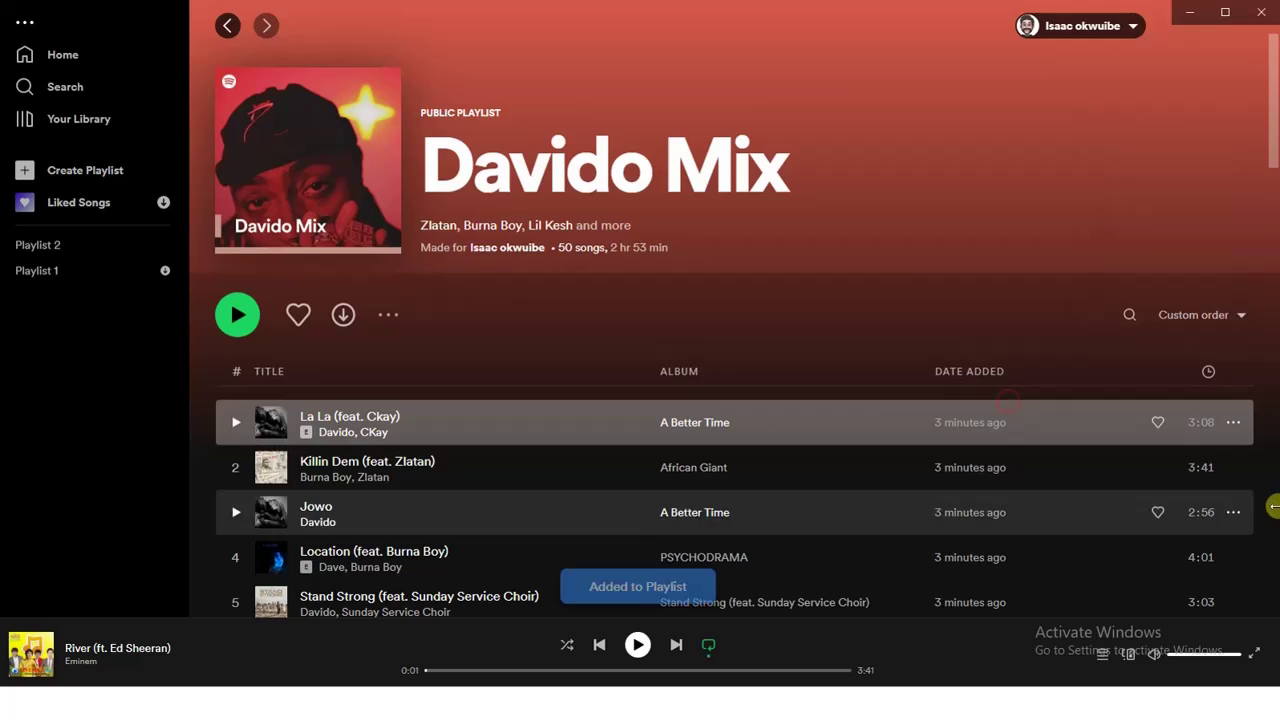
# Add the songs Killin Dem (feat. Zlatan) and Location (feat. Burna Boy) from the mix to Playlist 2.
pyautogui.click(1234, 468)
pyautogui.moveTo(1150, 414)
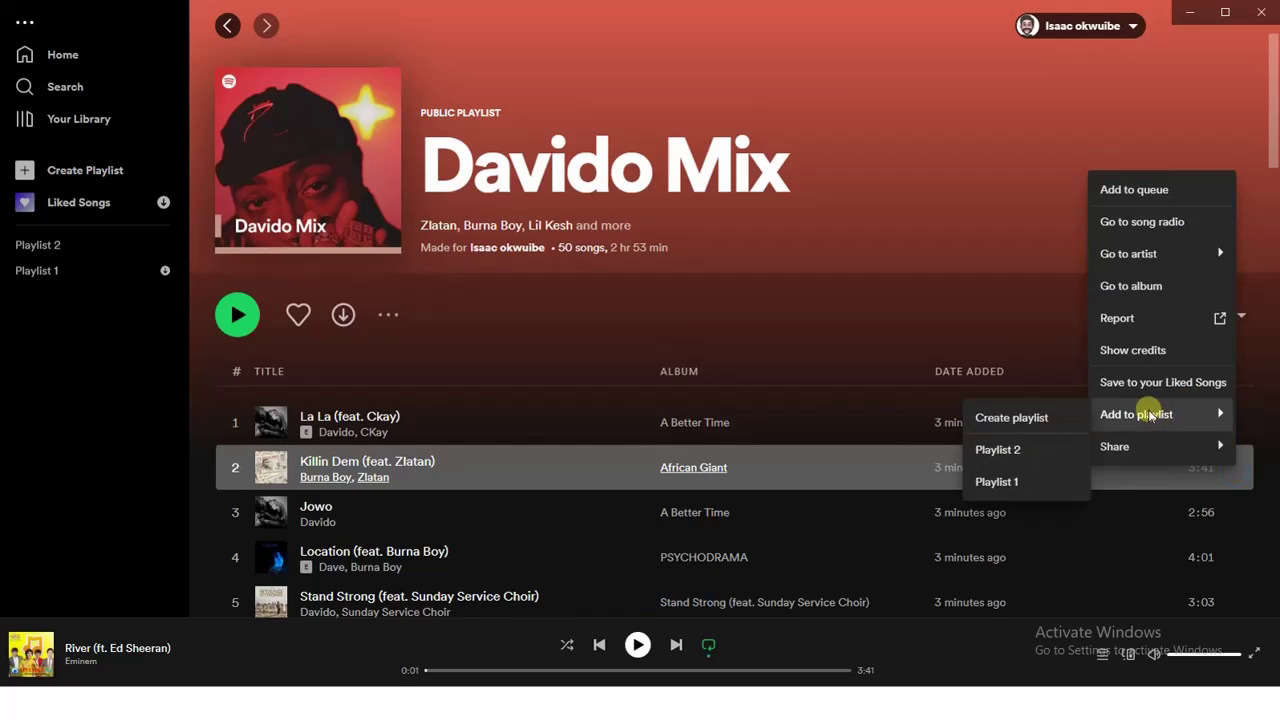
pyautogui.click(1005, 450)
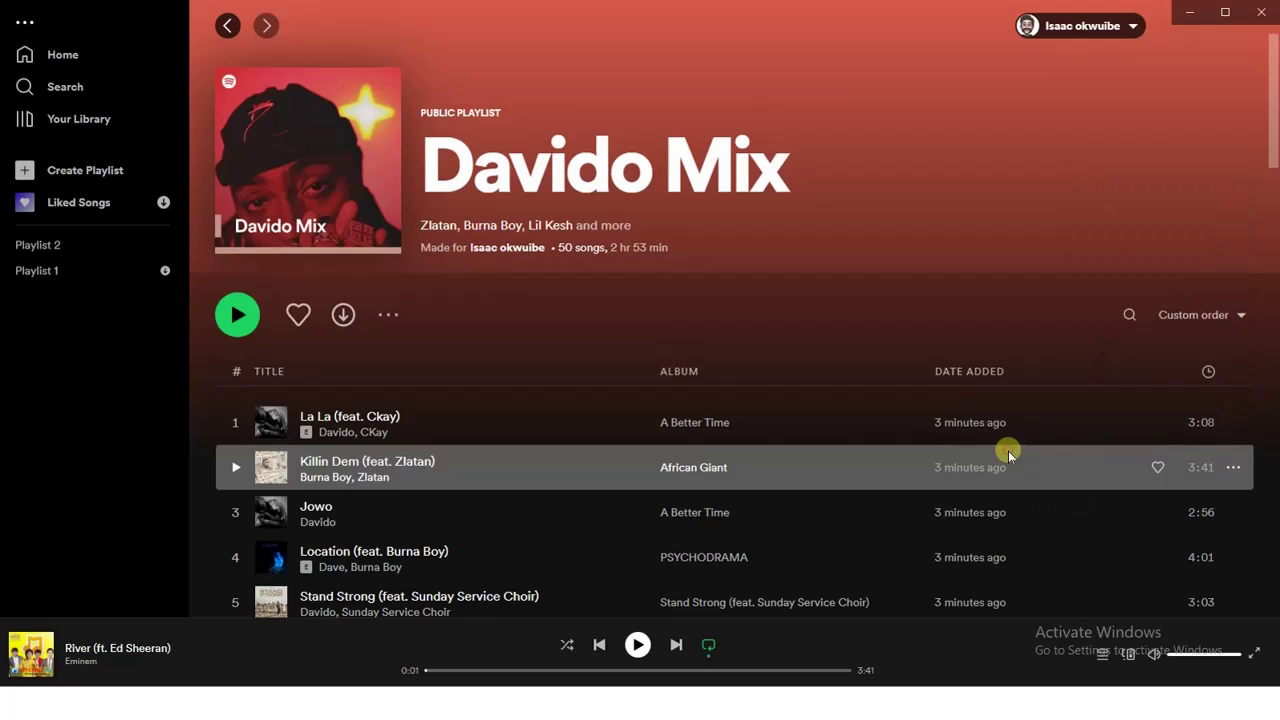
pyautogui.click(1234, 556)
pyautogui.moveTo(1130, 490)
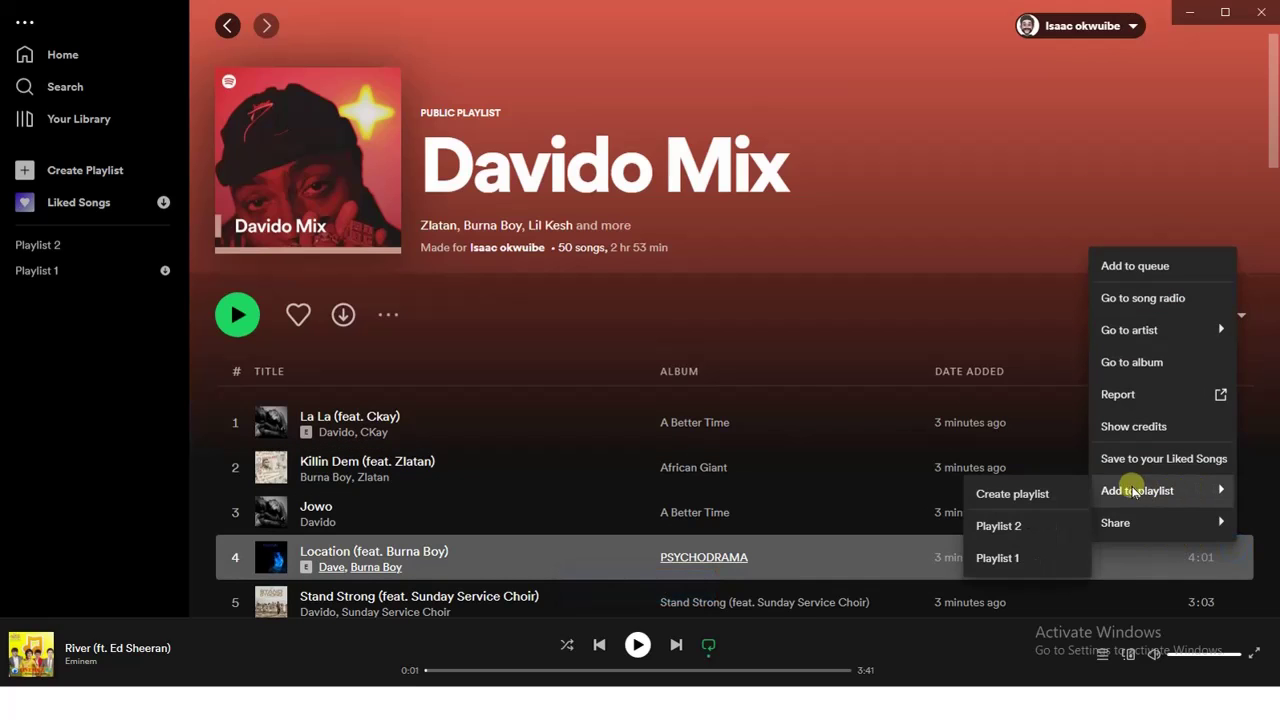
pyautogui.click(1000, 526)
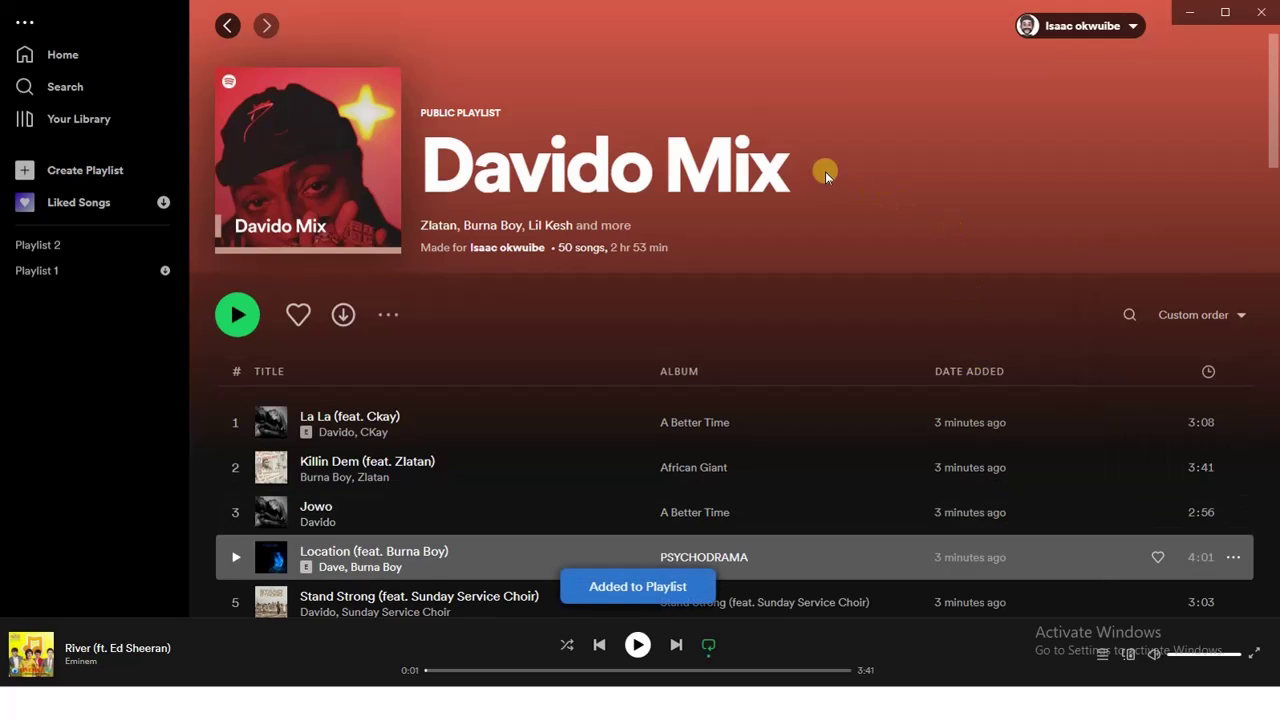
# Select all songs of Playlist 2 and copy them into Playlist 1.
pyautogui.click(65, 122)
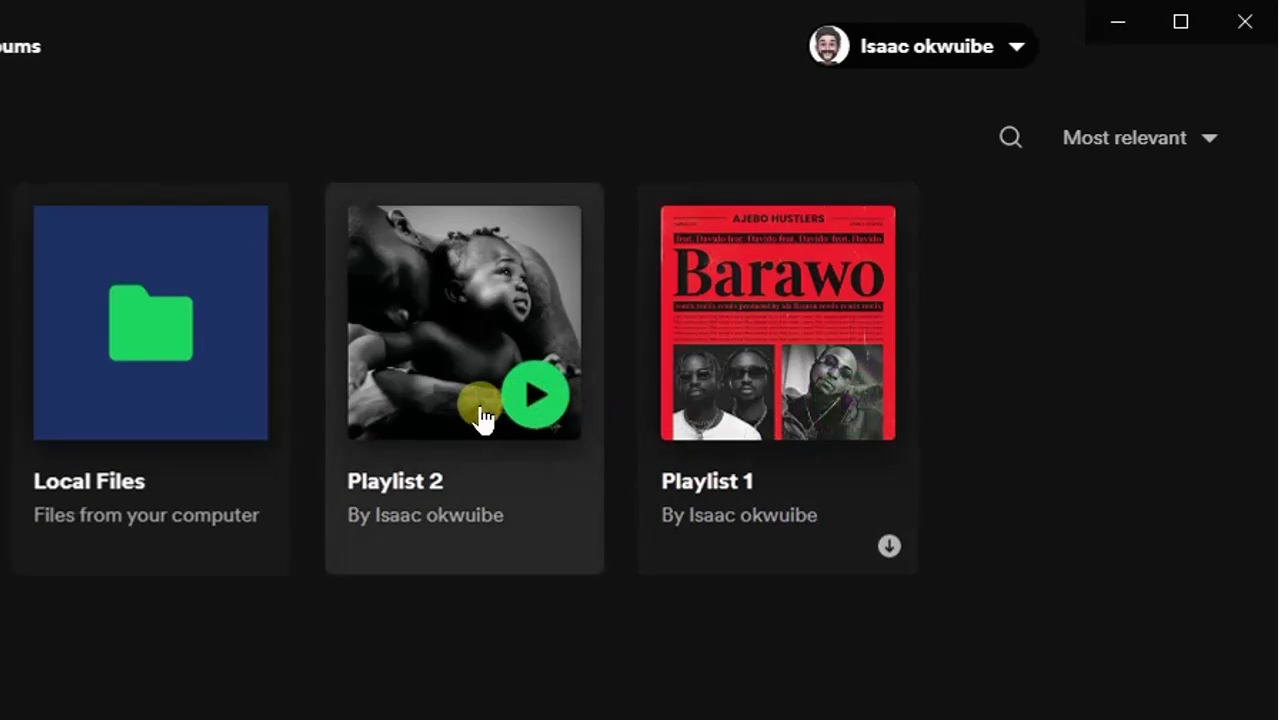
pyautogui.moveTo(480, 418); pyautogui.dragTo(1146, 397)
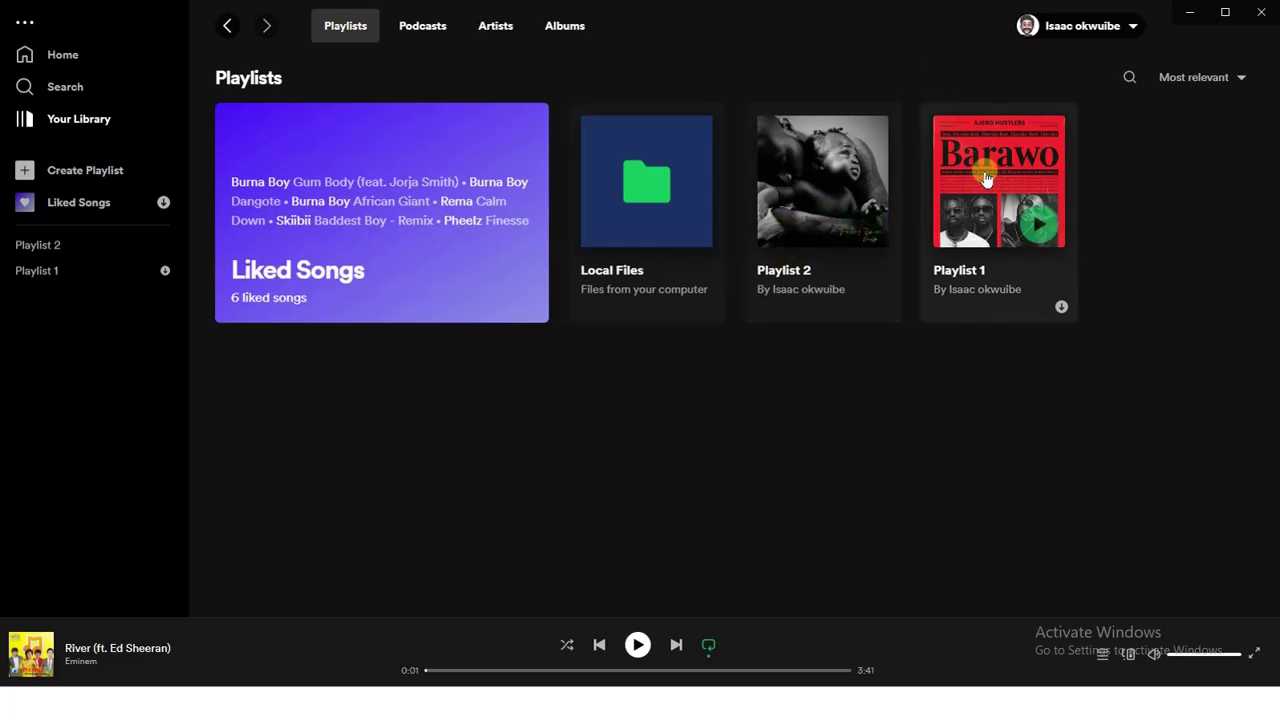
pyautogui.click(803, 197)
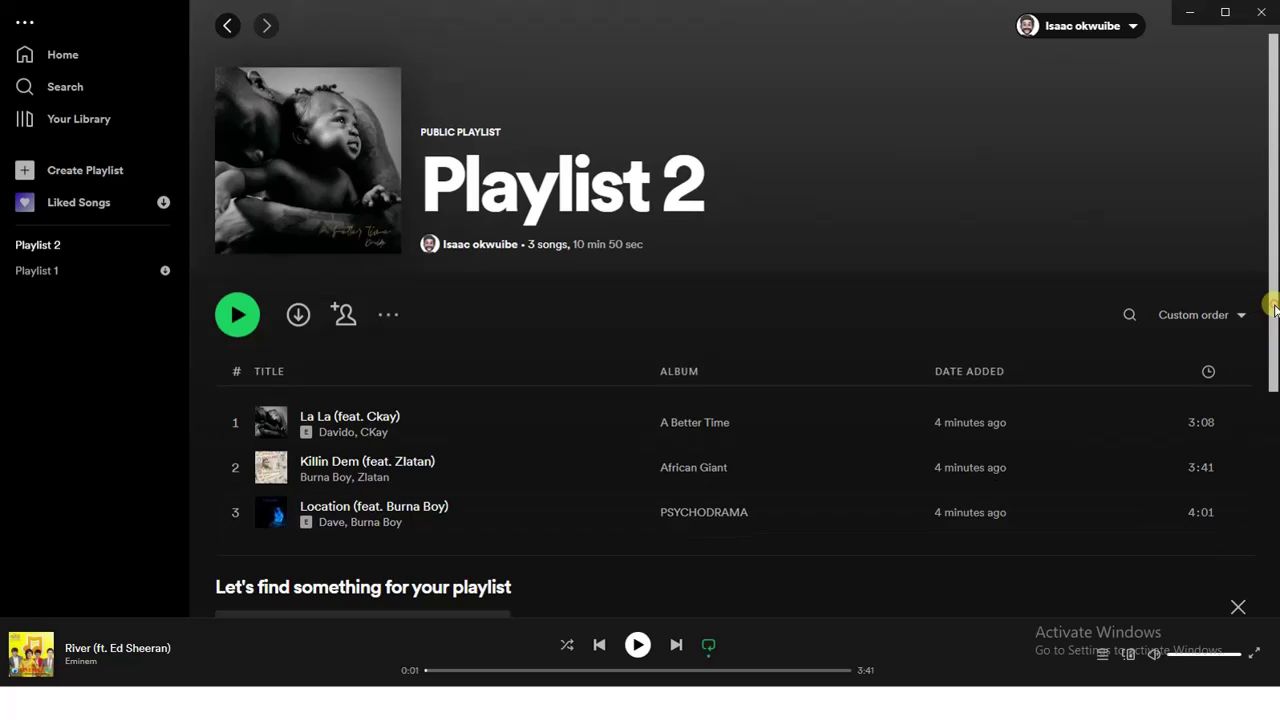
pyautogui.moveTo(1274, 310); pyautogui.dragTo(1268, 370)
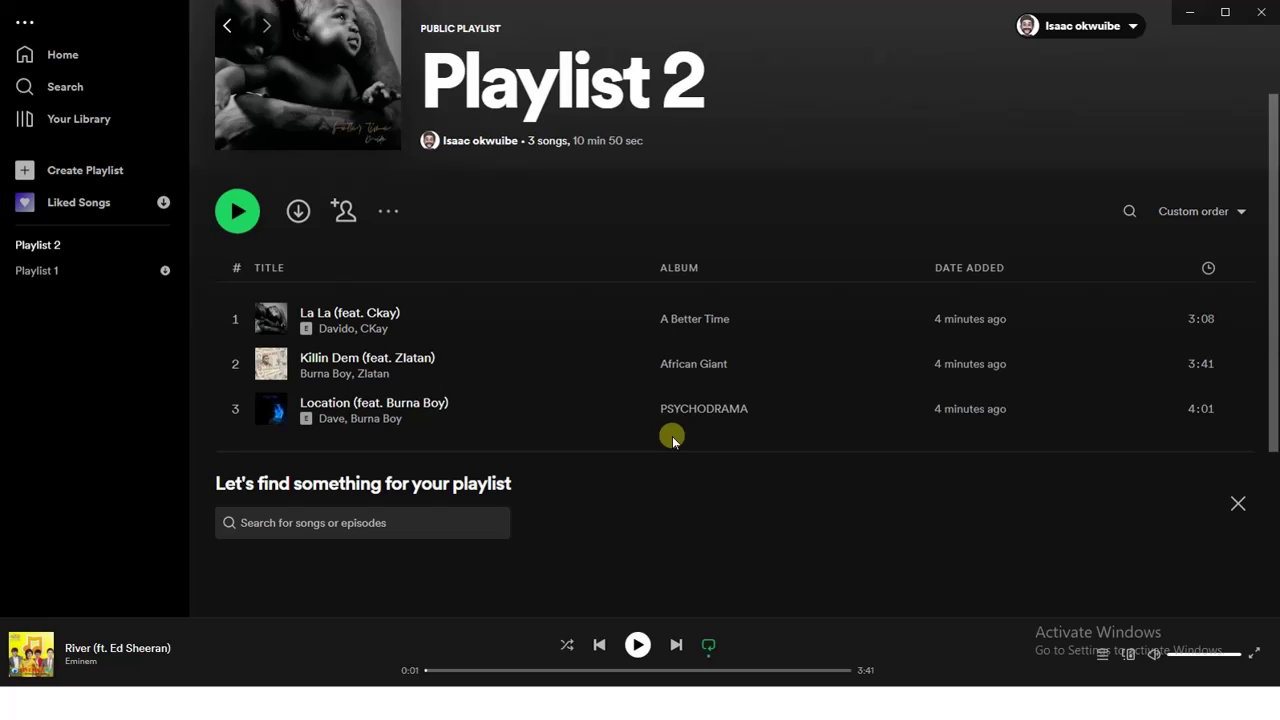
pyautogui.hotkey('ctrl', 'a')
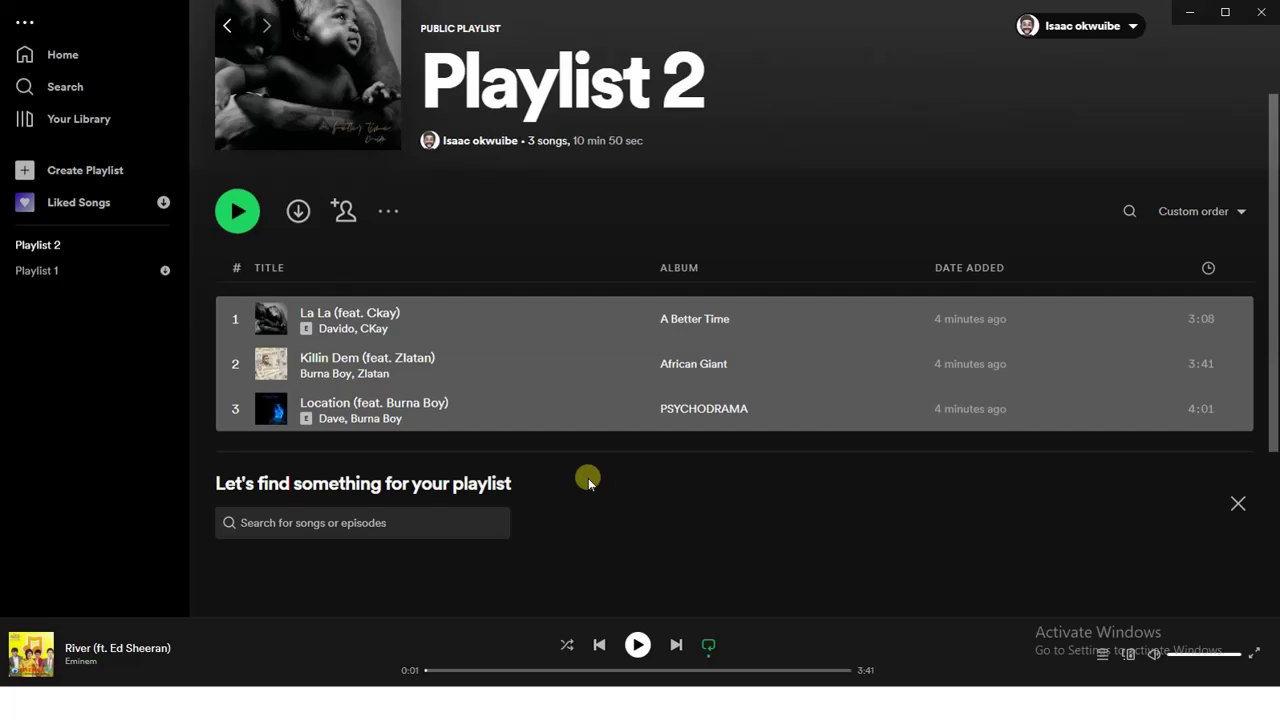
pyautogui.click(68, 122)
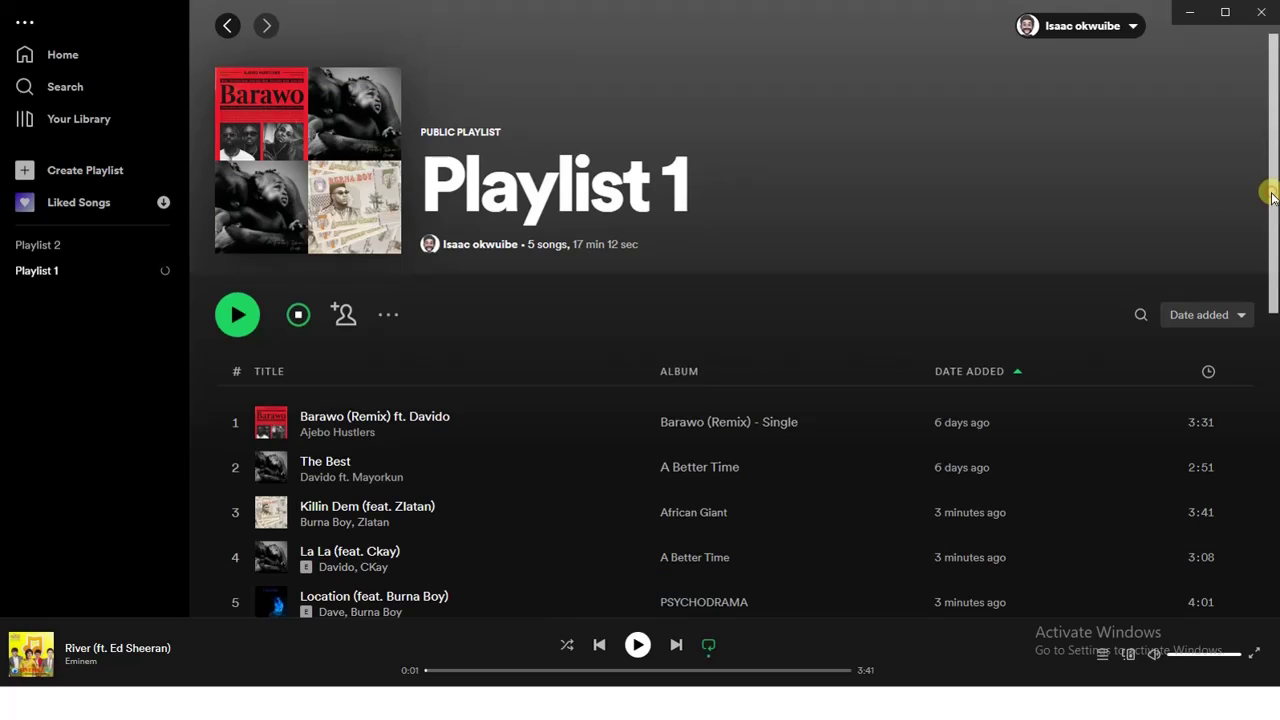
pyautogui.moveTo(1269, 191); pyautogui.dragTo(1269, 277)
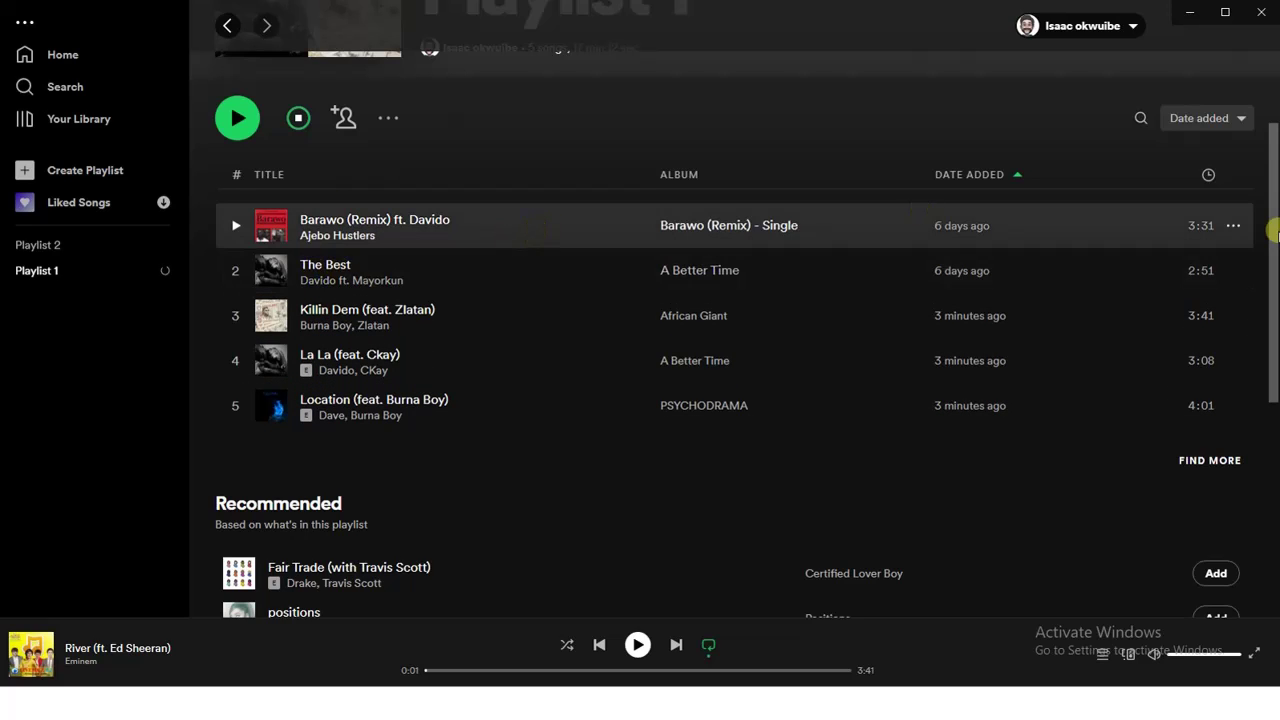
# Delete Playlist 2 from the library.
pyautogui.click(44, 126)
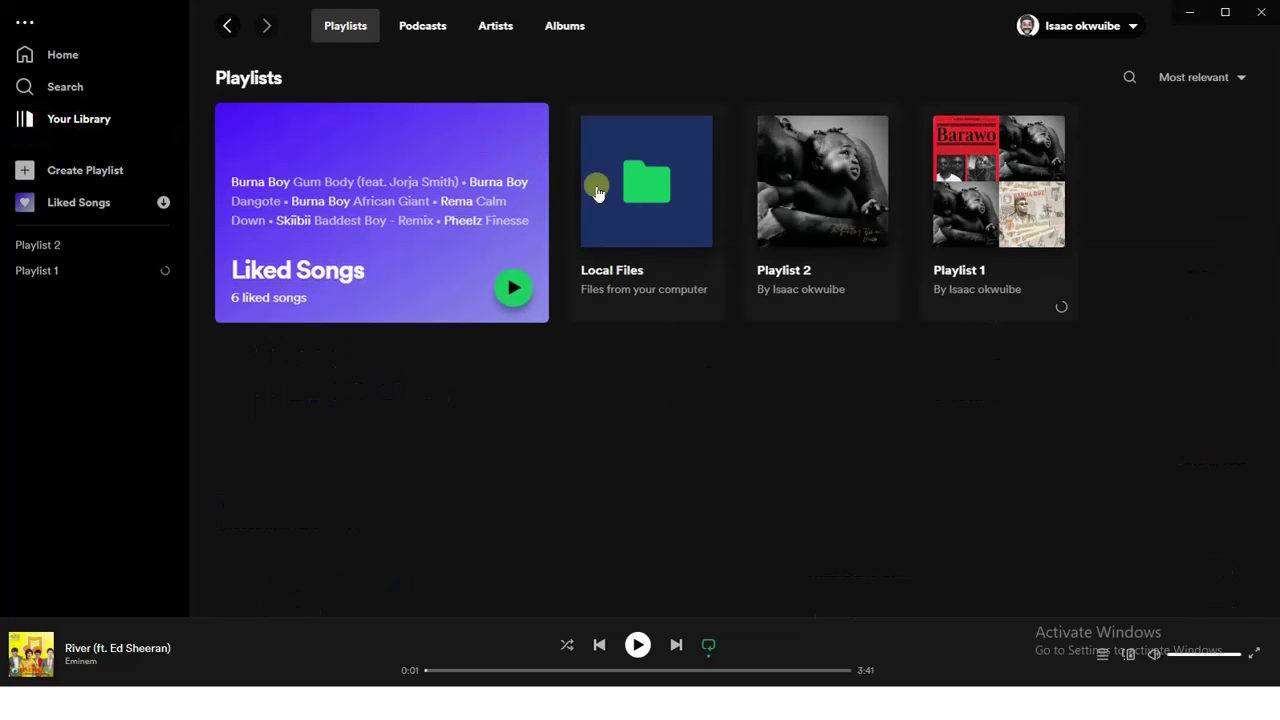
pyautogui.rightClick(802, 231)
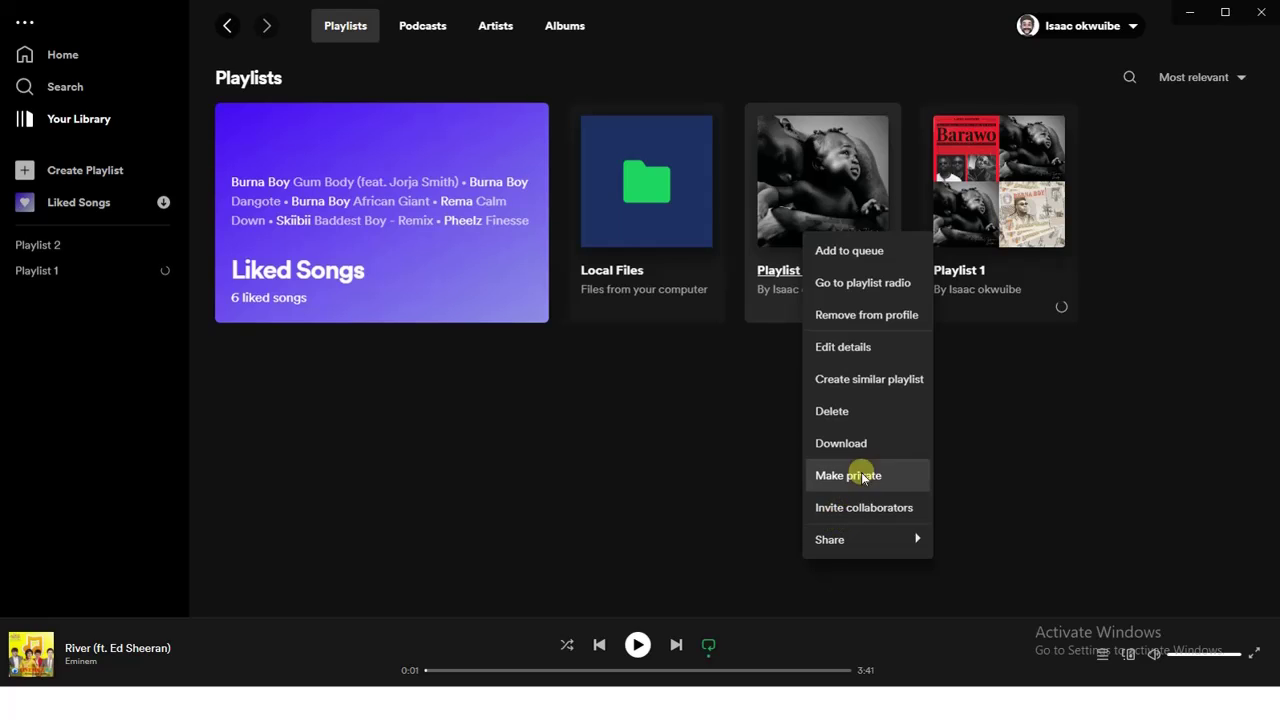
pyautogui.click(838, 410)
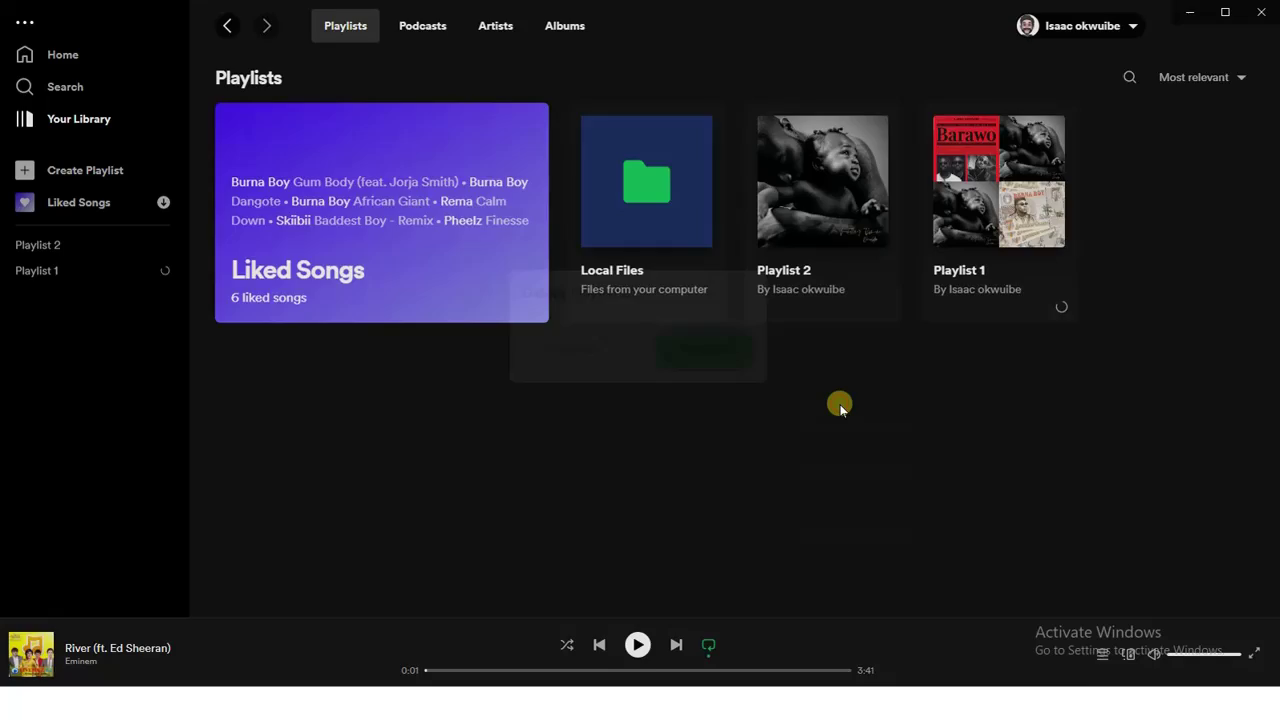
pyautogui.click(708, 368)
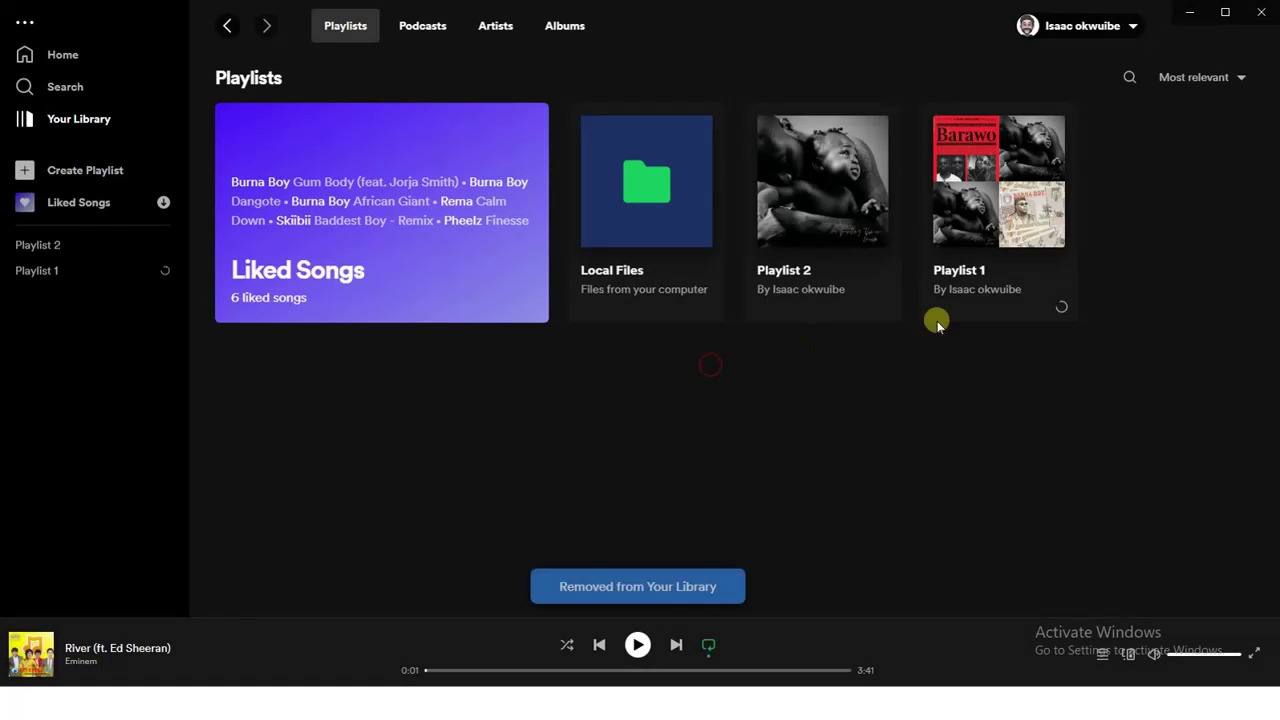